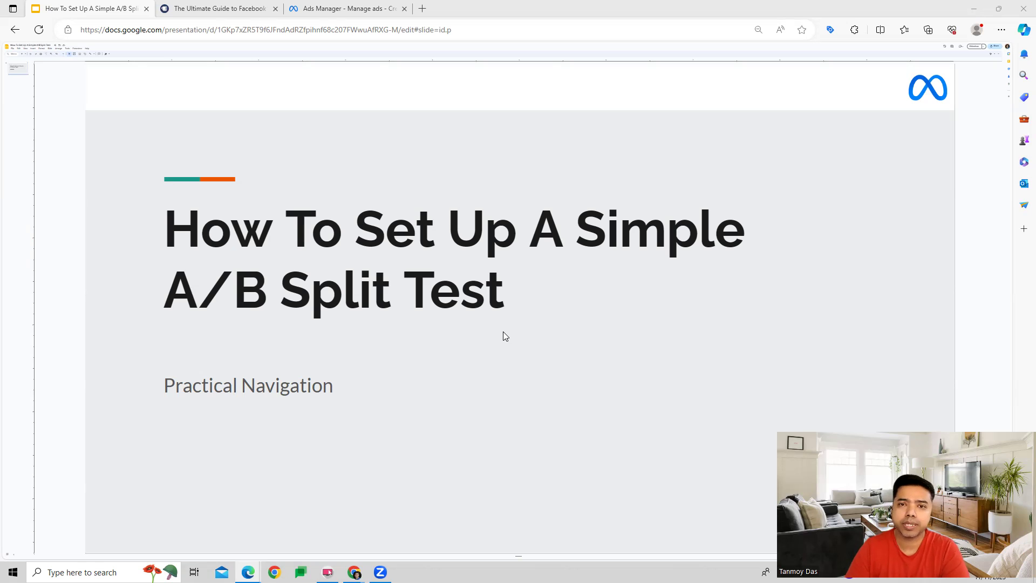
# Highlight the guide's two ad image costs per conversion, $2.673 and $1.036
pyautogui.click(256, 7)
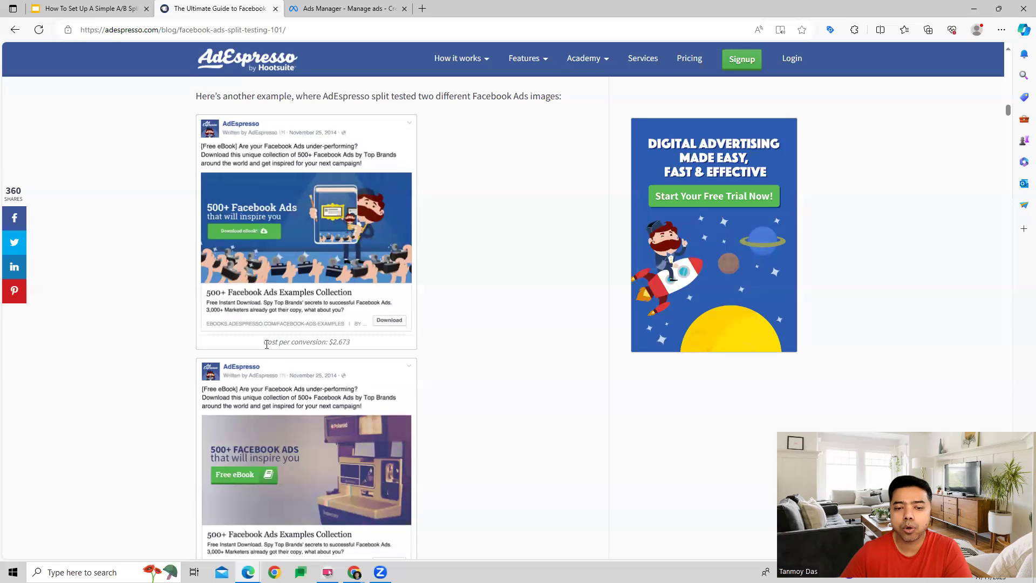
pyautogui.moveTo(263, 342); pyautogui.dragTo(359, 348)
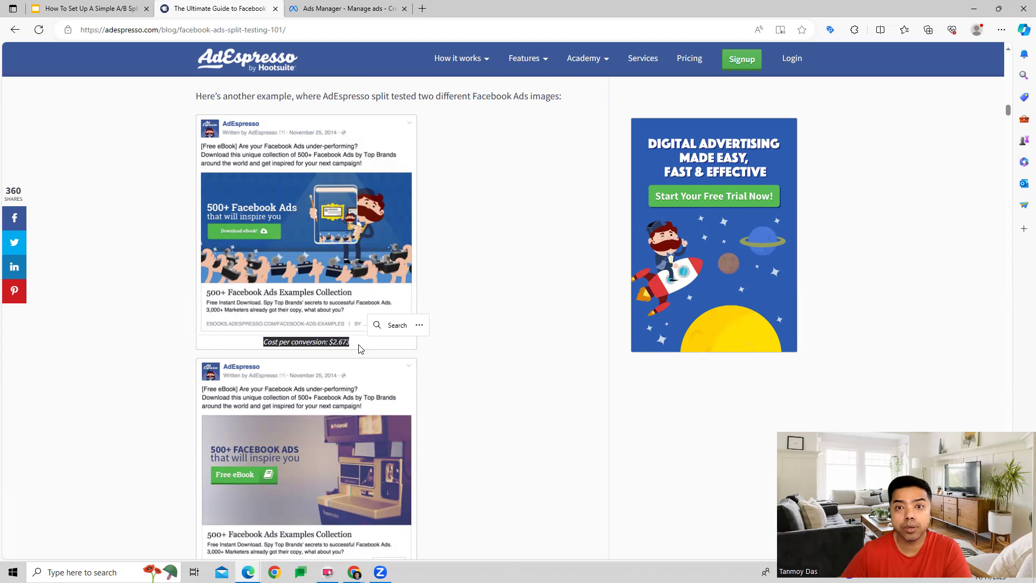
pyautogui.scroll(-1, 462, 364)
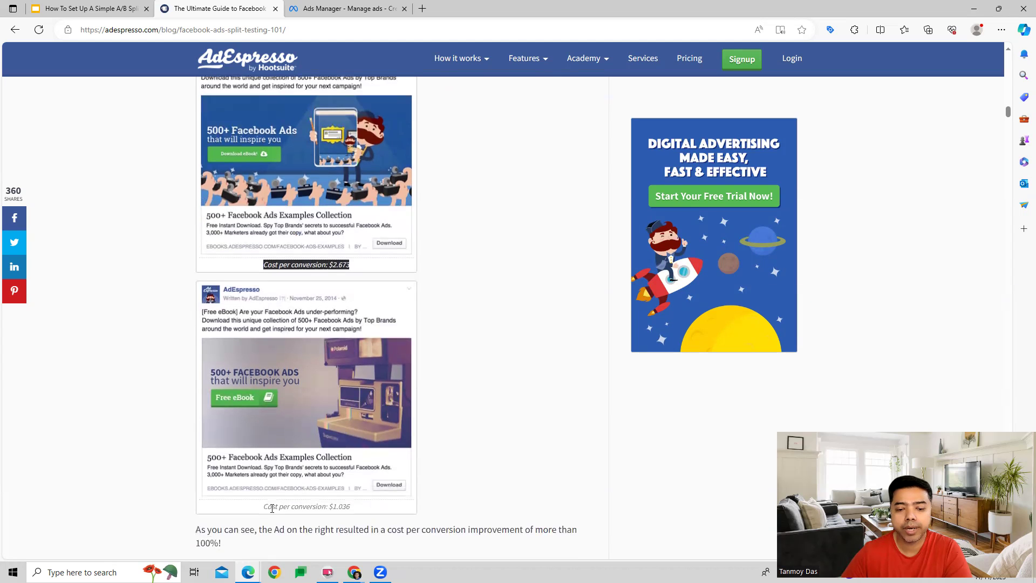
pyautogui.moveTo(266, 506); pyautogui.dragTo(361, 509)
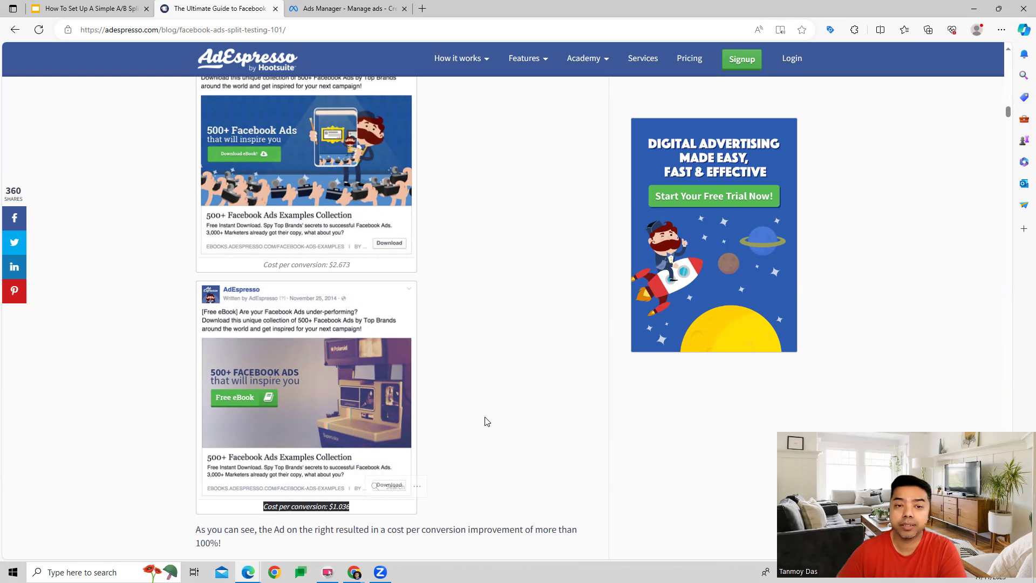
# Quickly duplicate the copied traffic ad, replacing the name's 'Copy 2' ending with 'Version 2'
pyautogui.click(386, 8)
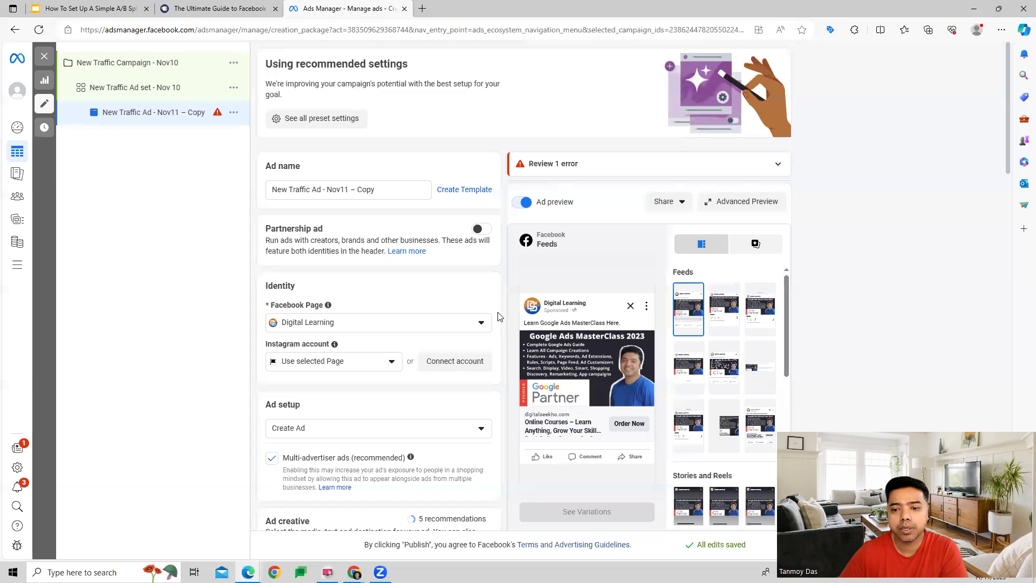
pyautogui.scroll(-2, 511, 296)
pyautogui.scroll(2, 511, 297)
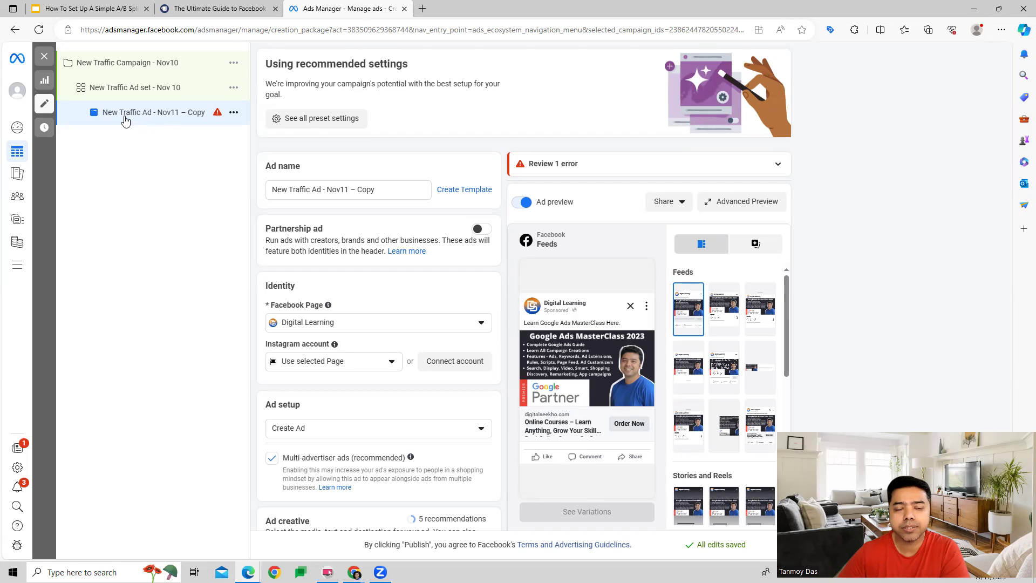
pyautogui.click(234, 114)
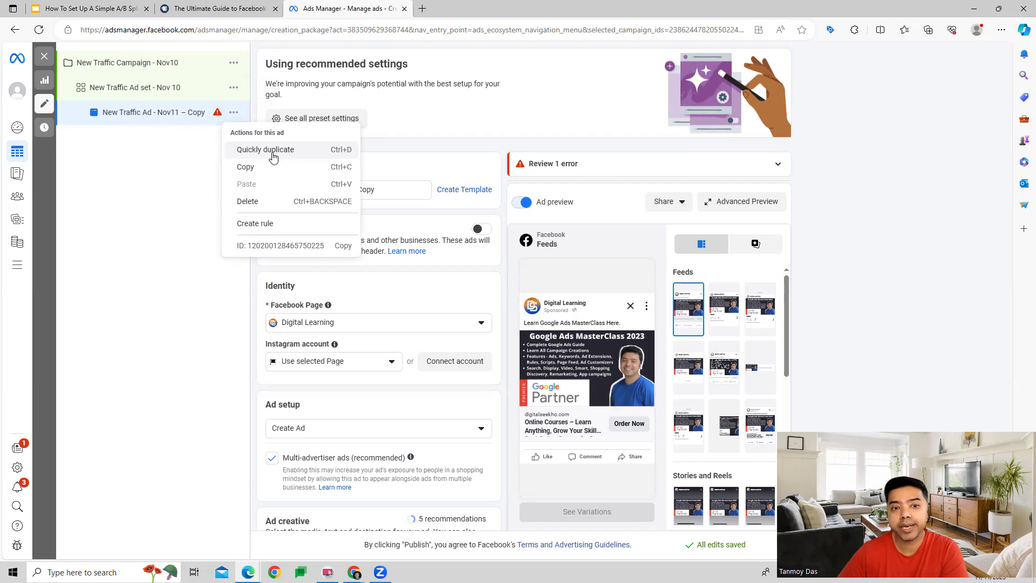
pyautogui.click(272, 150)
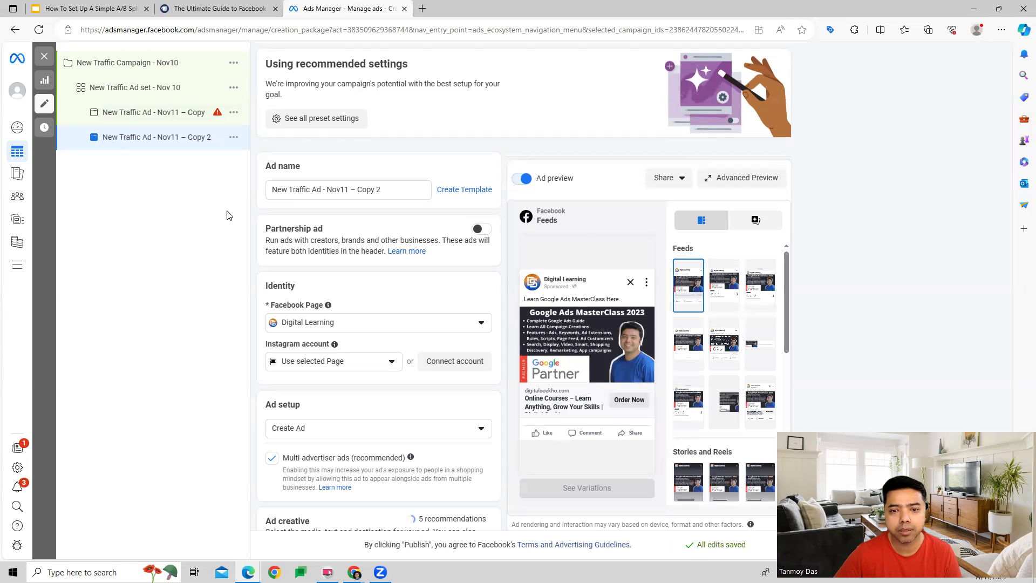
pyautogui.click(388, 192)
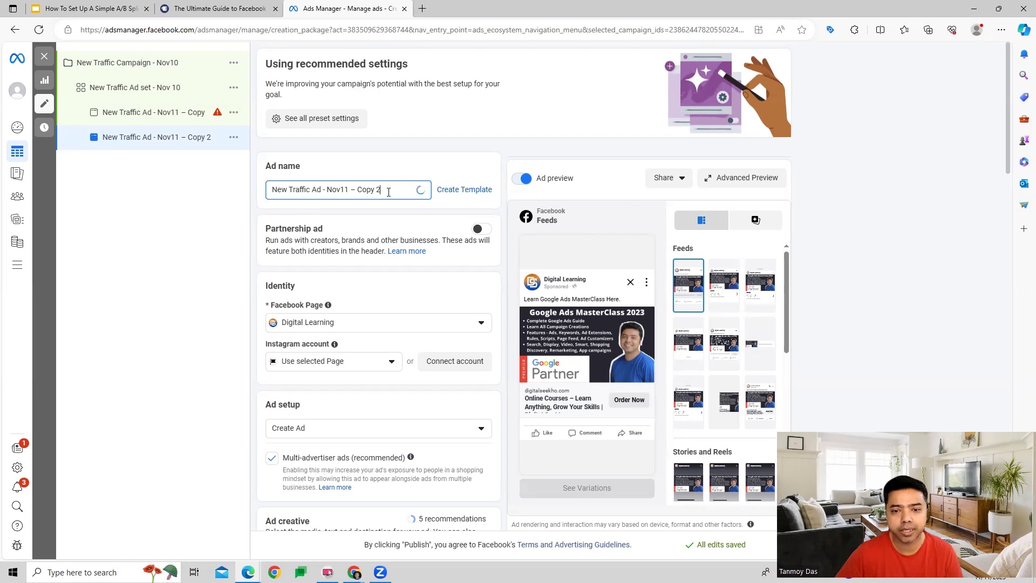
pyautogui.press('BackSpace')
pyautogui.press('BackSpace')
pyautogui.press('BackSpace')
pyautogui.press('BackSpace')
pyautogui.press('BackSpace')
pyautogui.write('V')
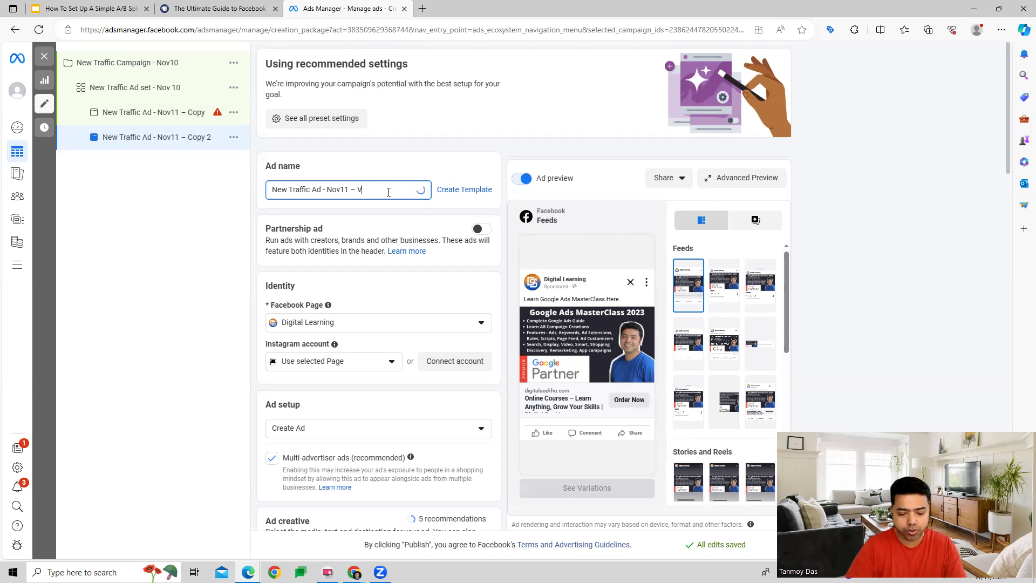
pyautogui.write('ersion 2')
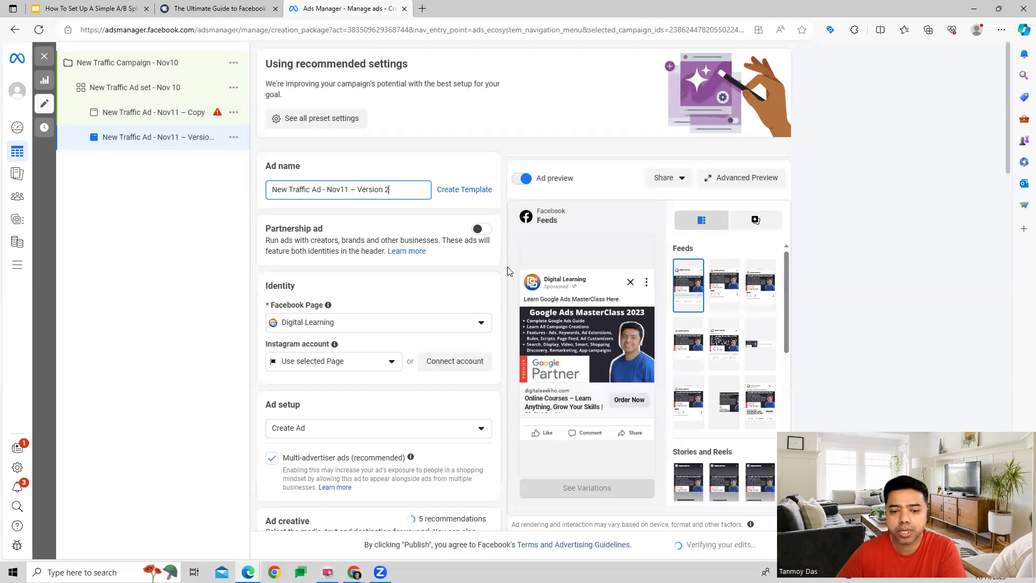
pyautogui.scroll(-3, 507, 266)
pyautogui.scroll(-2, 462, 270)
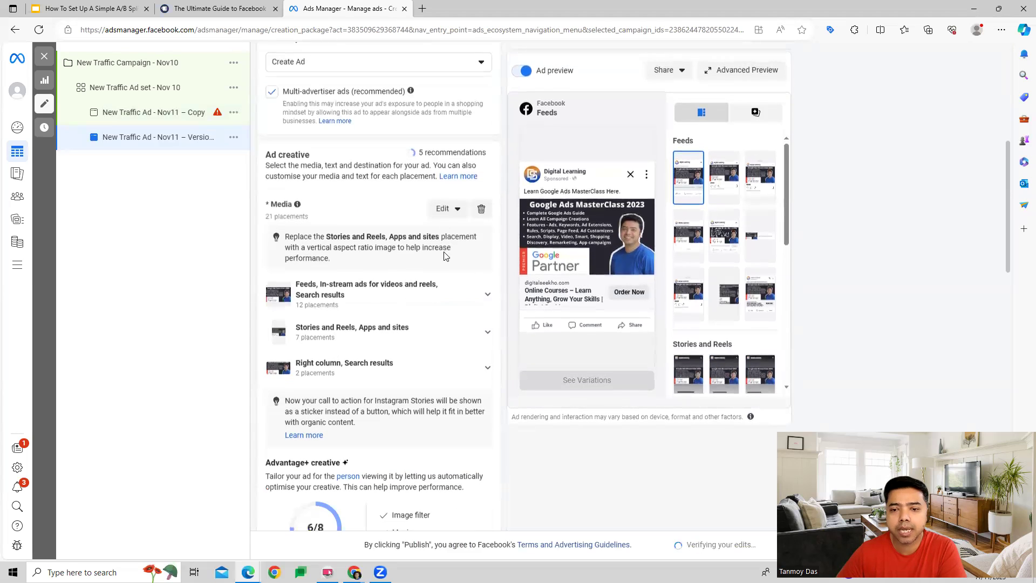
# Replace the current image with the red Google Ads MasterClass 2023 account image
pyautogui.click(481, 209)
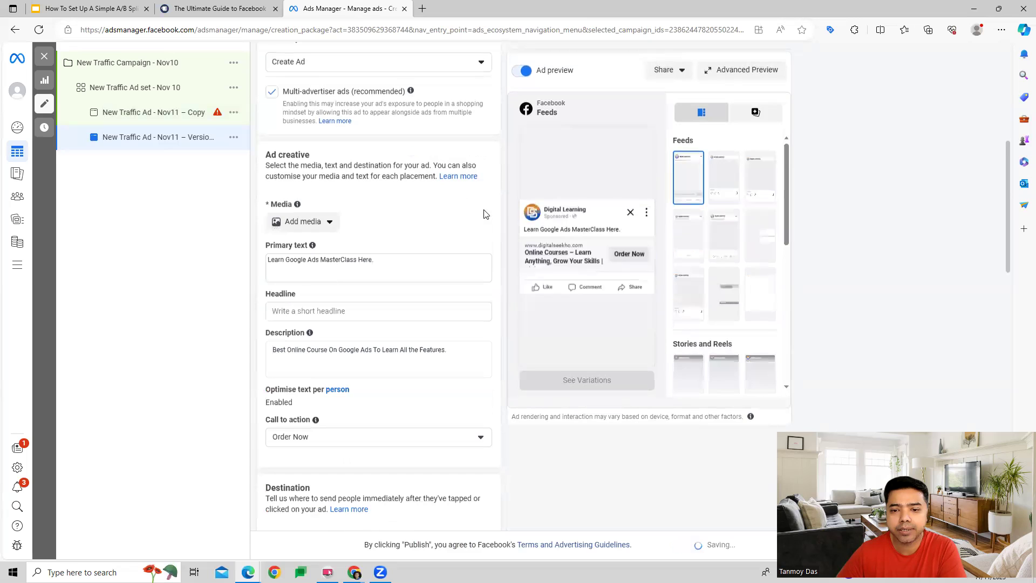
pyautogui.click(316, 223)
pyautogui.click(305, 245)
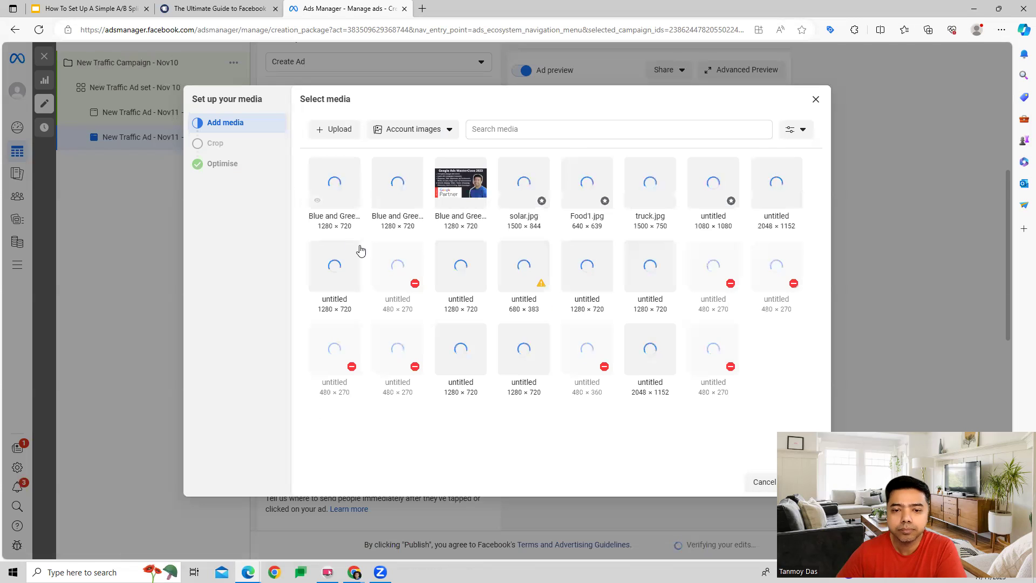
pyautogui.click(349, 202)
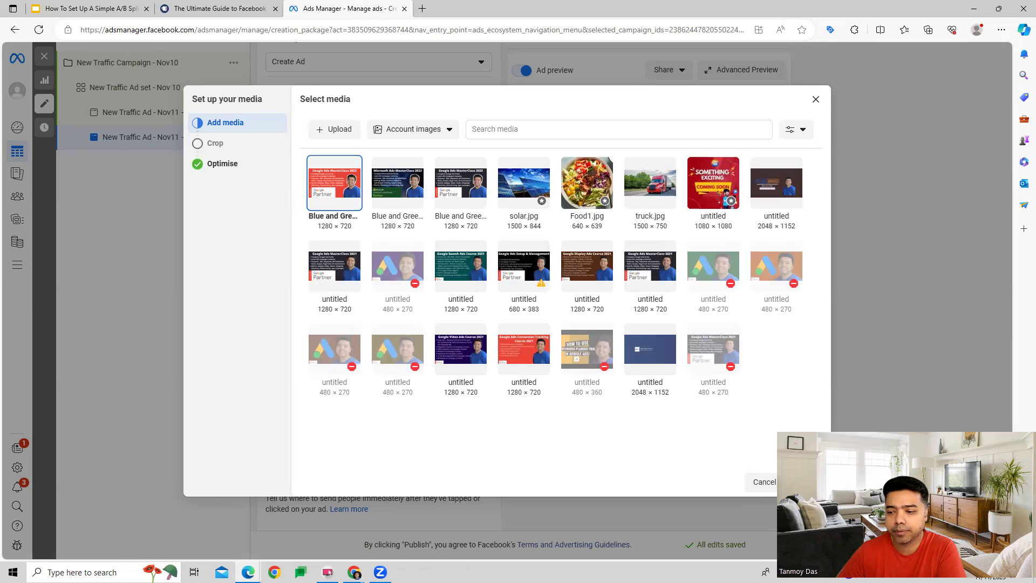
pyautogui.click(805, 481)
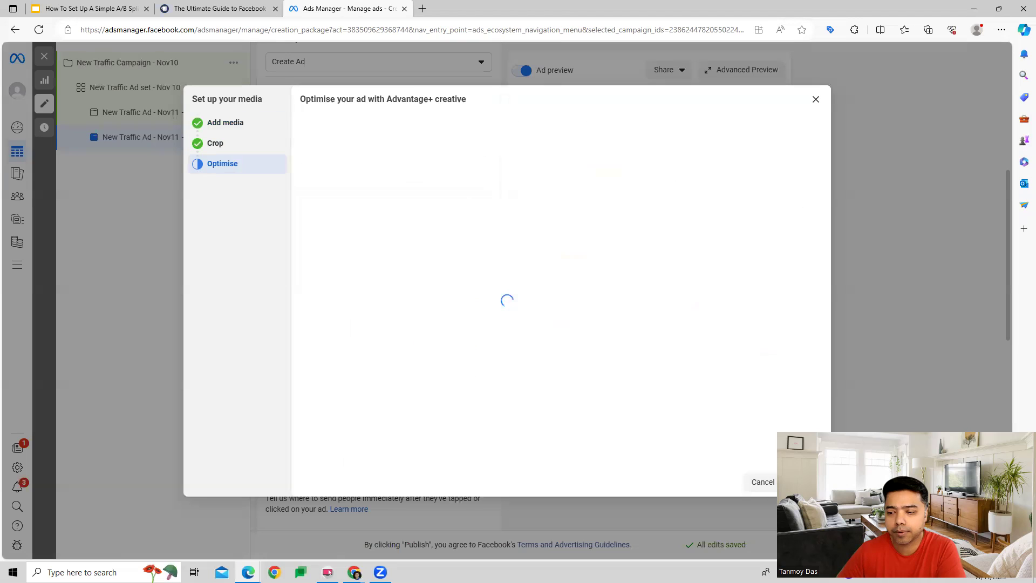
pyautogui.scroll(-1, 557, 289)
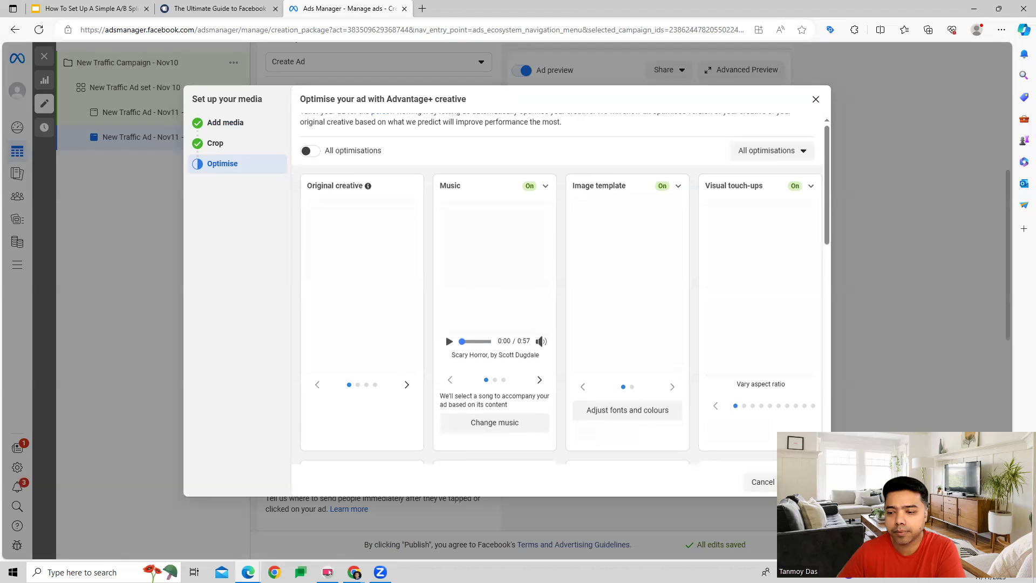
pyautogui.scroll(1, 557, 289)
pyautogui.click(805, 481)
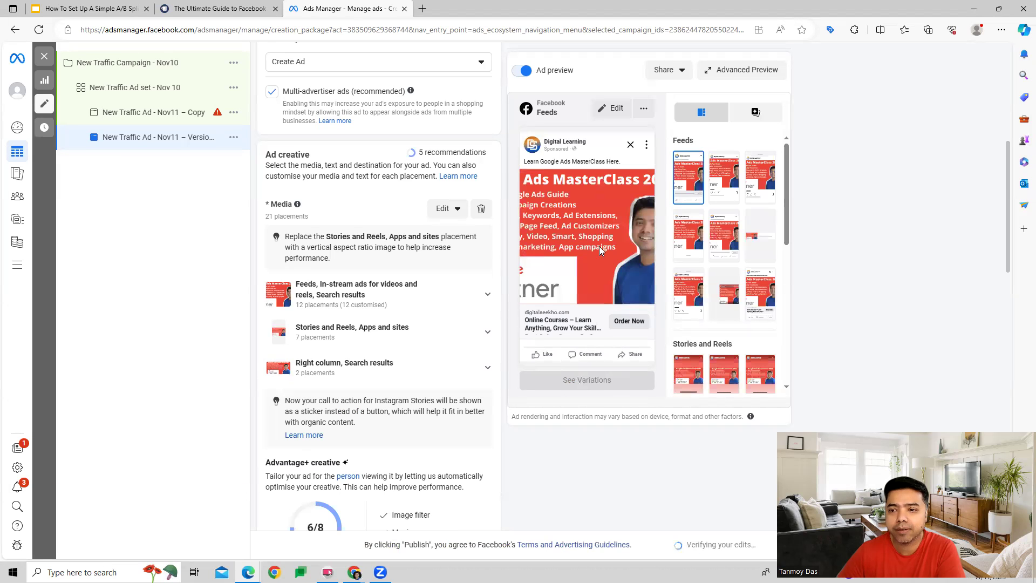
# Set the Feeds placement crop to Original, keeping the image uncropped
pyautogui.click(447, 208)
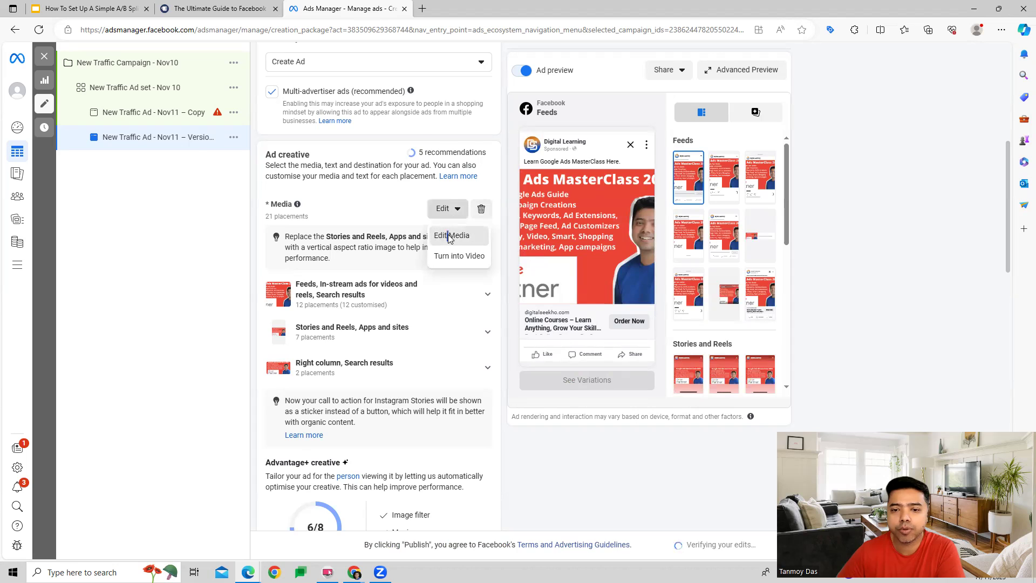
pyautogui.click(448, 233)
pyautogui.click(478, 180)
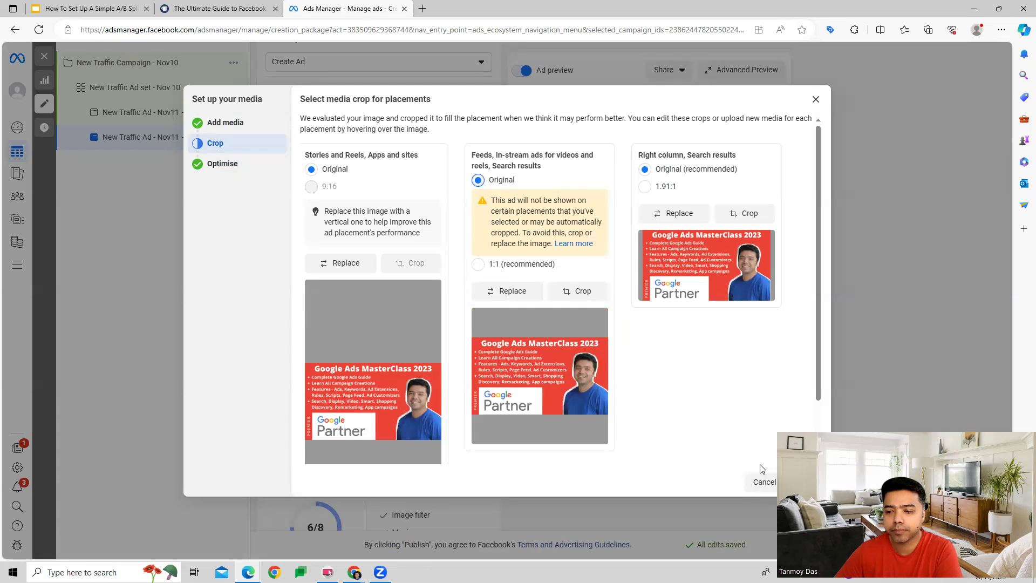
pyautogui.click(799, 482)
pyautogui.click(800, 482)
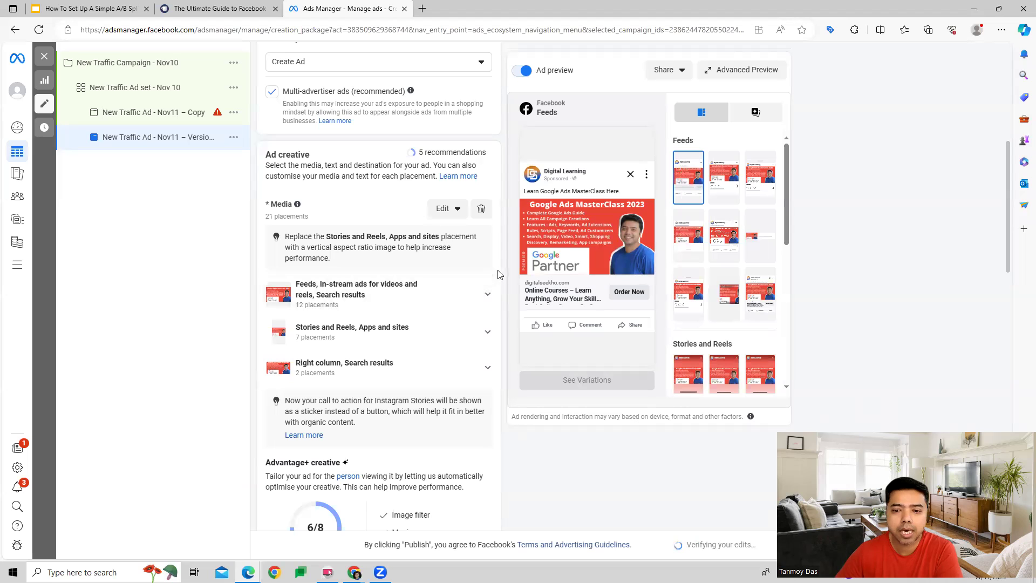
pyautogui.scroll(-2, 500, 268)
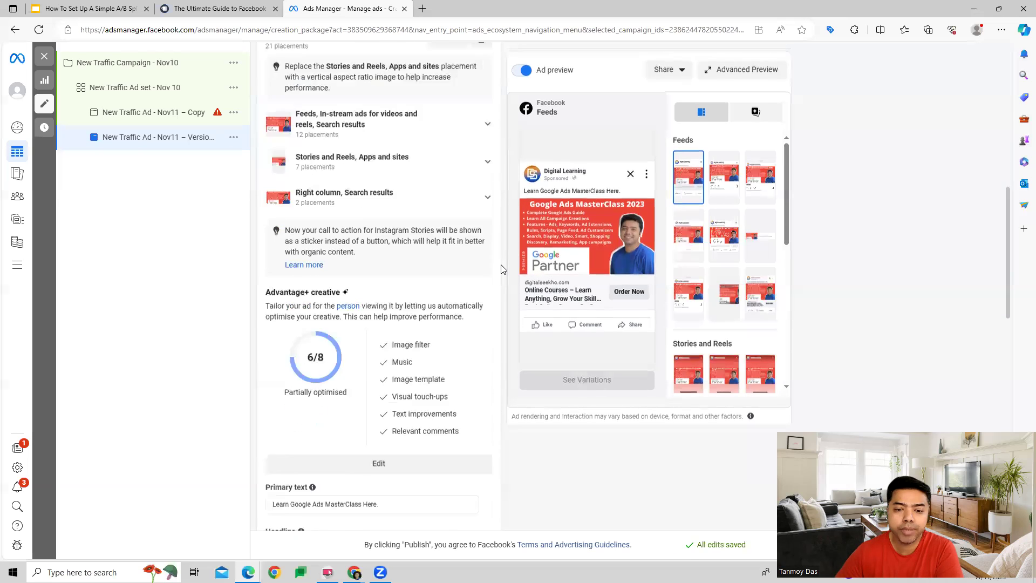
pyautogui.scroll(-2, 502, 267)
pyautogui.scroll(-1, 486, 270)
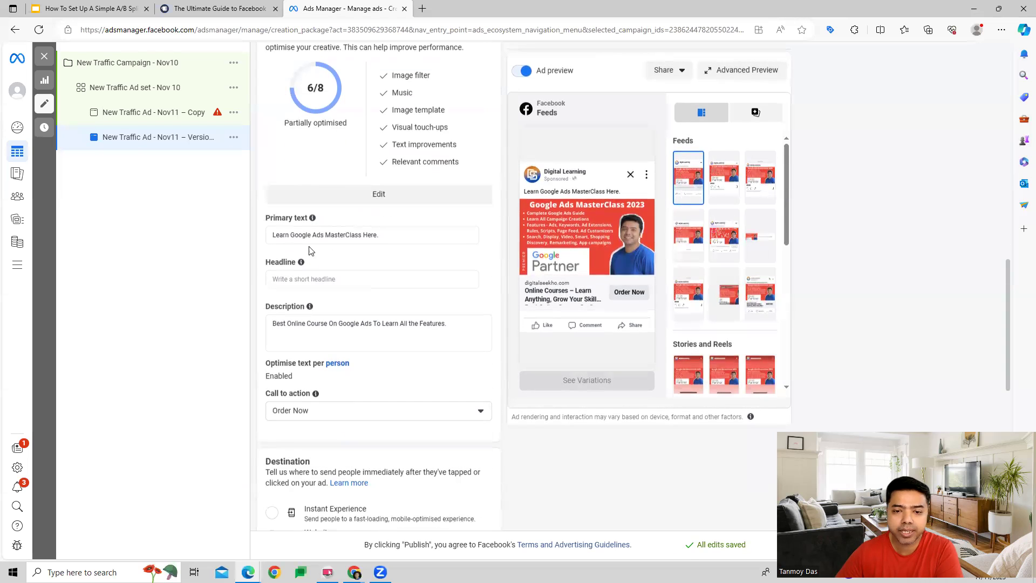
# Drop 'Learn' and replace 'Here.' with 'for Everyone.' in the primary text
pyautogui.click(343, 234)
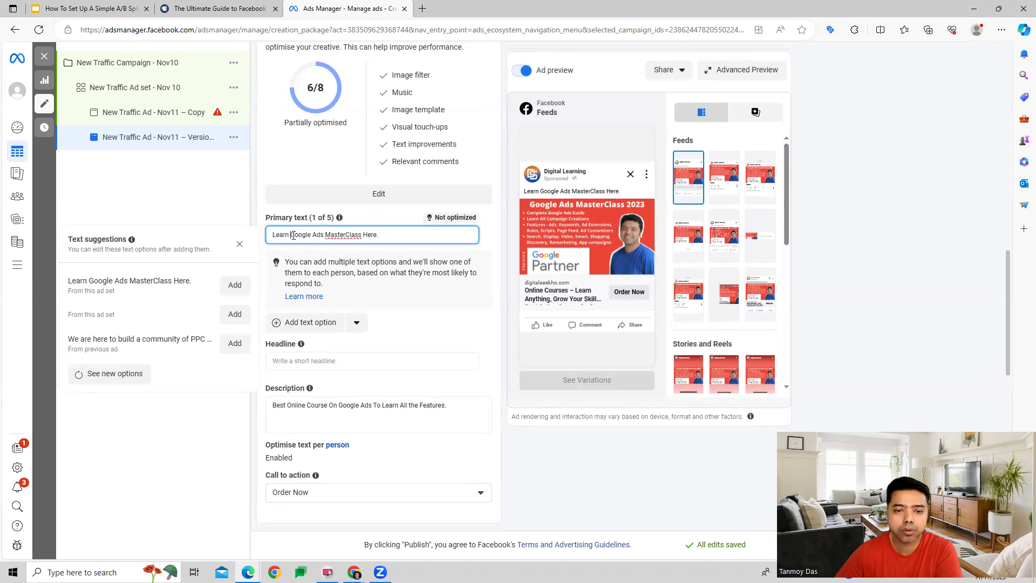
pyautogui.press('BackSpace')
pyautogui.press('BackSpace')
pyautogui.press('BackSpace')
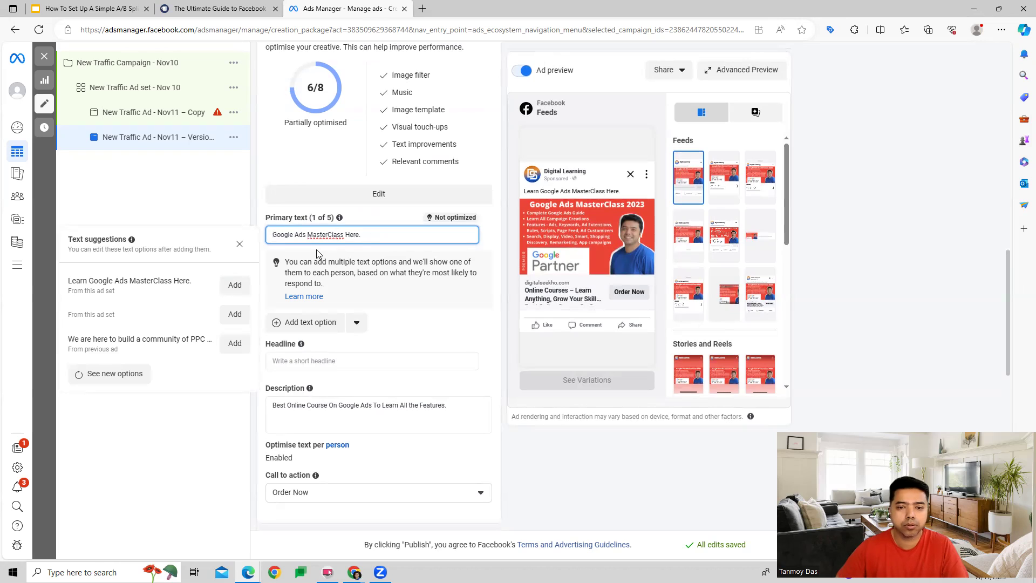
pyautogui.moveTo(360, 234); pyautogui.dragTo(346, 234)
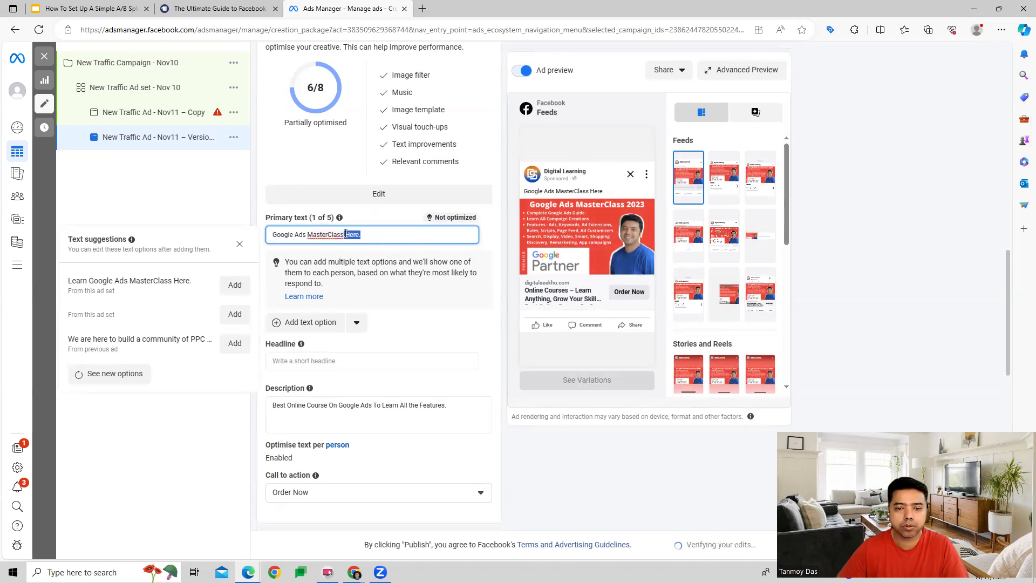
pyautogui.write('for E')
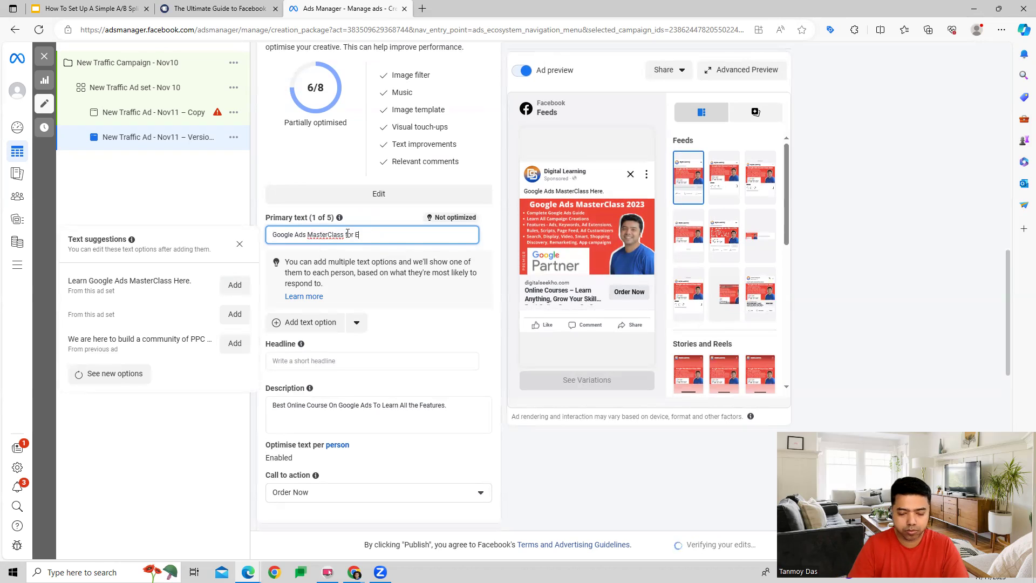
pyautogui.write('veryone.')
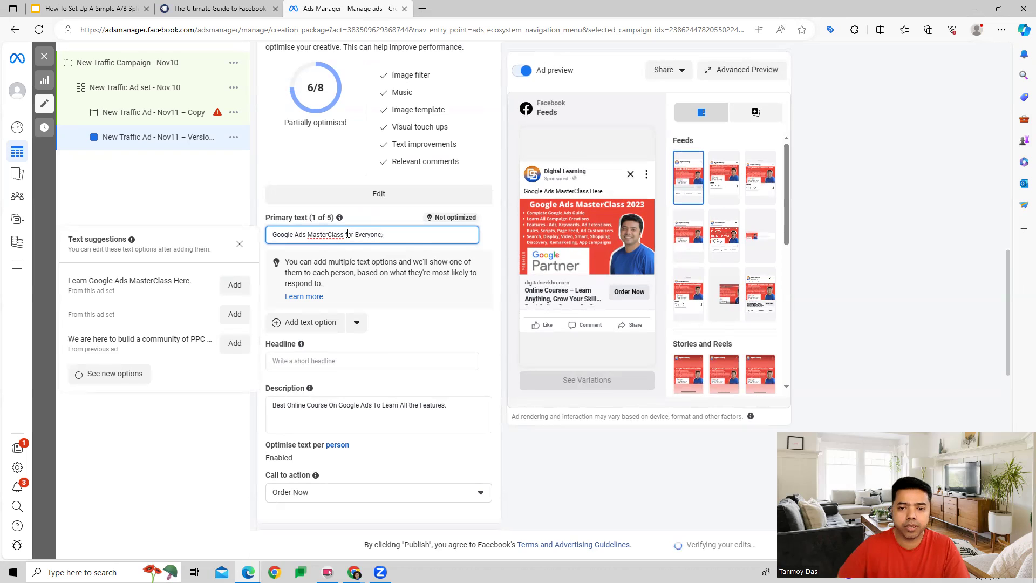
# Write 'Come And Learn Google Ads In Detail' in the Headline field
pyautogui.click(316, 360)
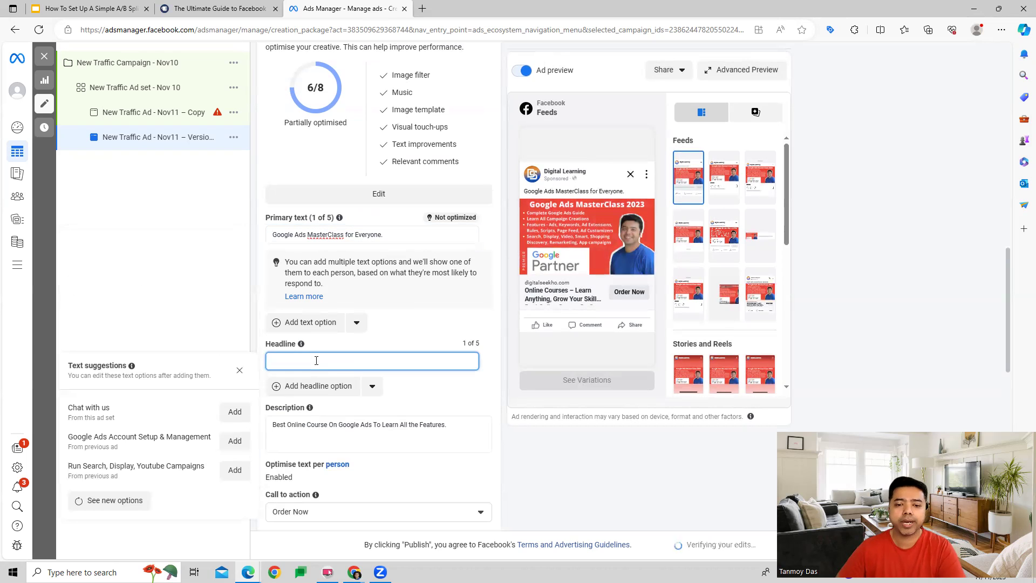
pyautogui.write('Co')
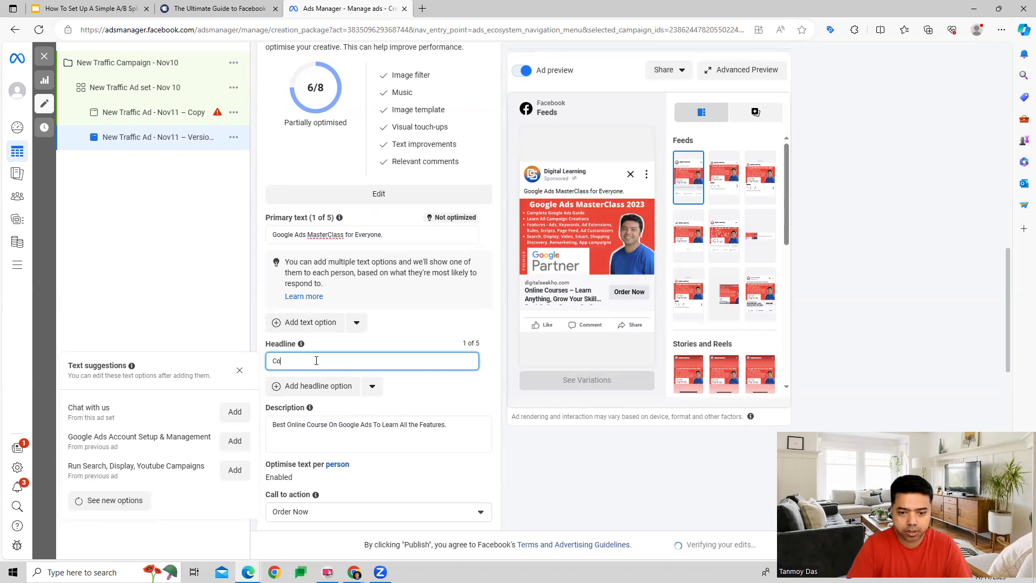
pyautogui.write('me An')
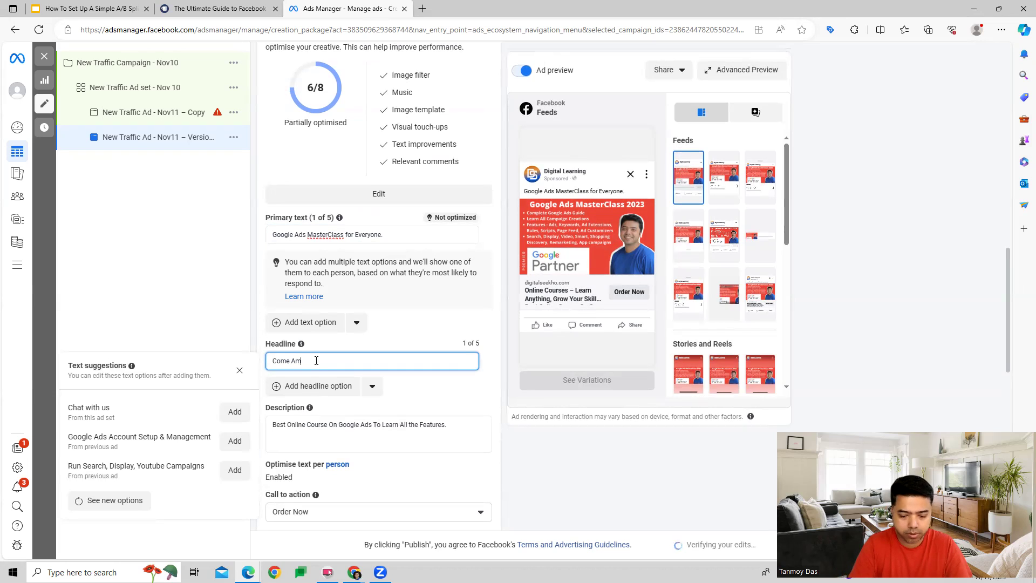
pyautogui.write('d Lea')
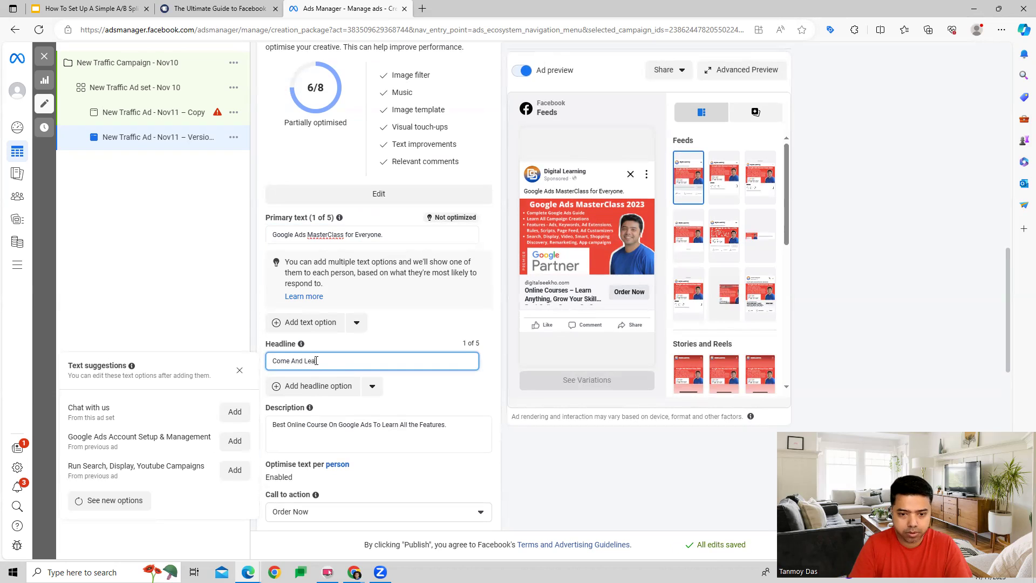
pyautogui.write('rn Google Ads')
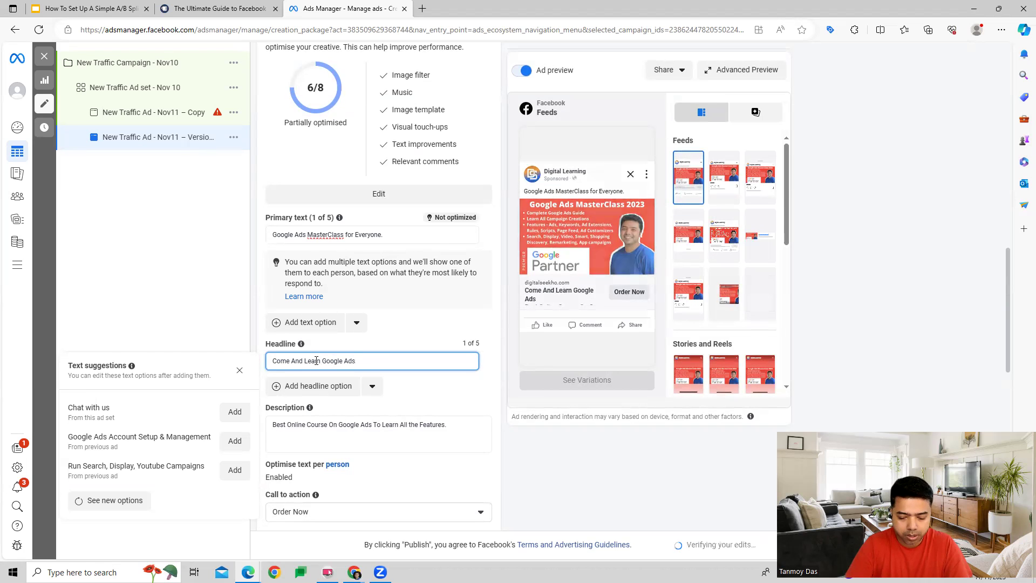
pyautogui.write(' In Detail')
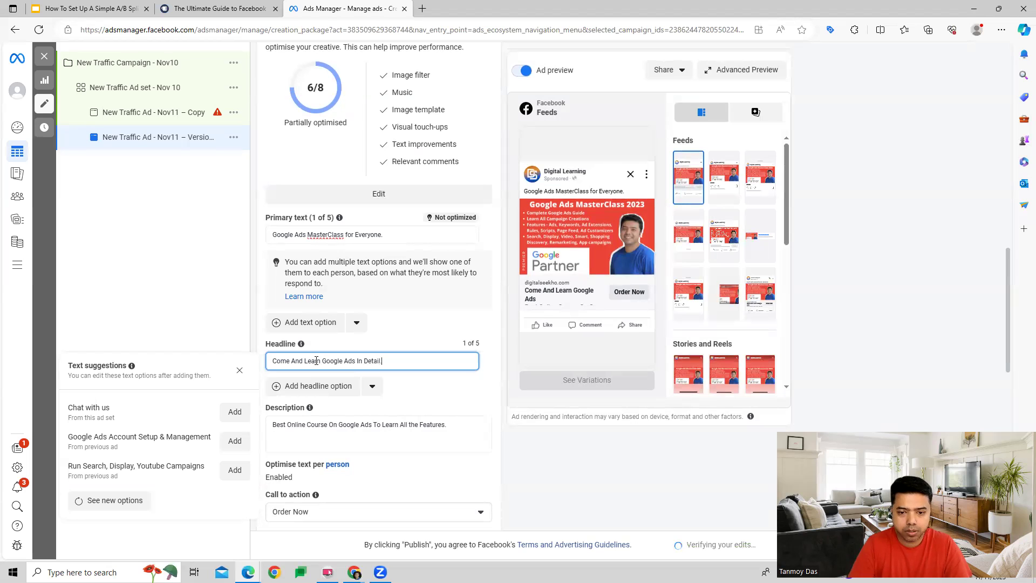
pyautogui.write('.')
pyautogui.scroll(-2, 377, 291)
# Append 'Get All the Practical Implementation In This Course.' to the end of the description
pyautogui.click(378, 286)
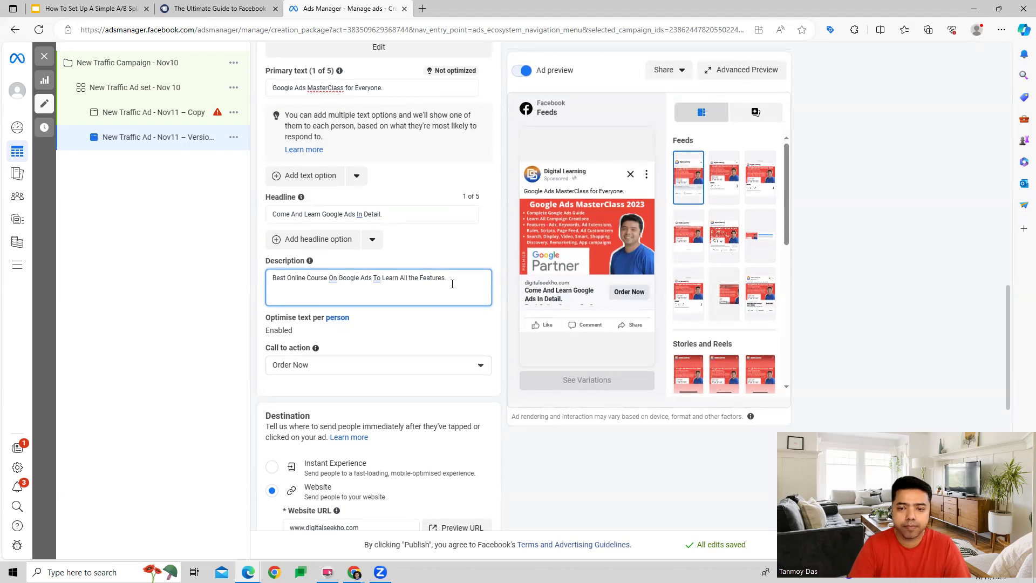
pyautogui.write('Get A')
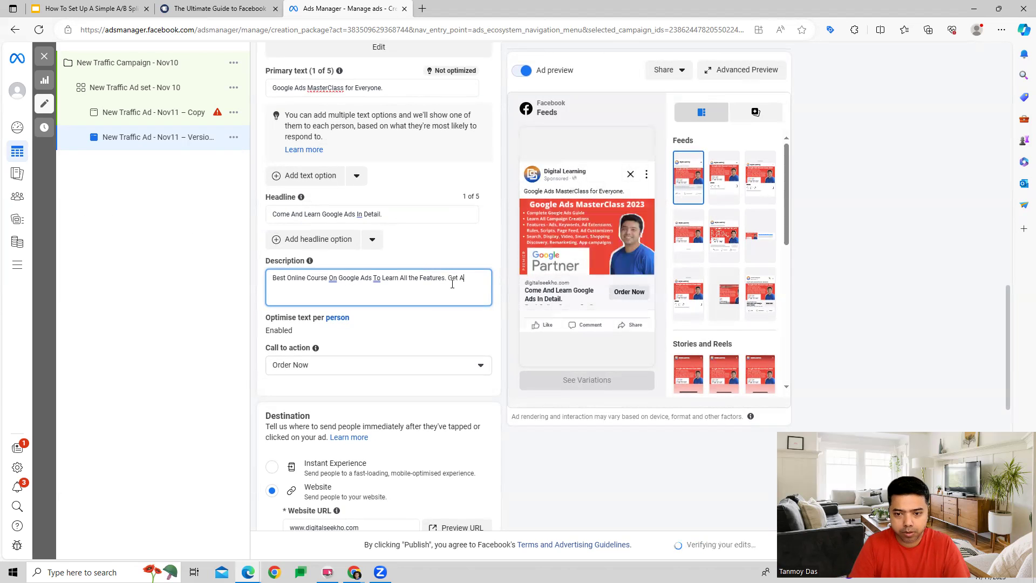
pyautogui.write('ll the')
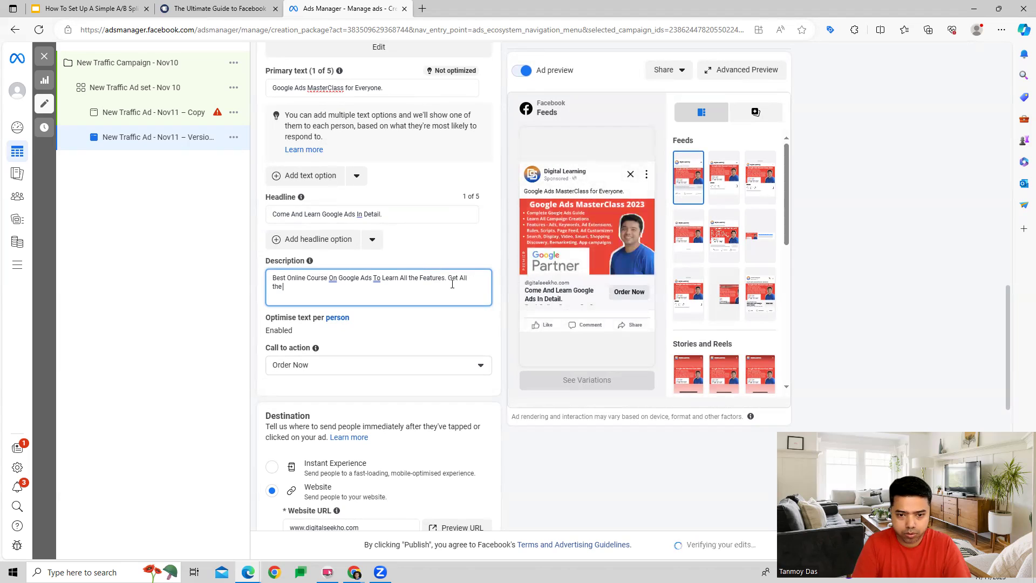
pyautogui.write(' Practical')
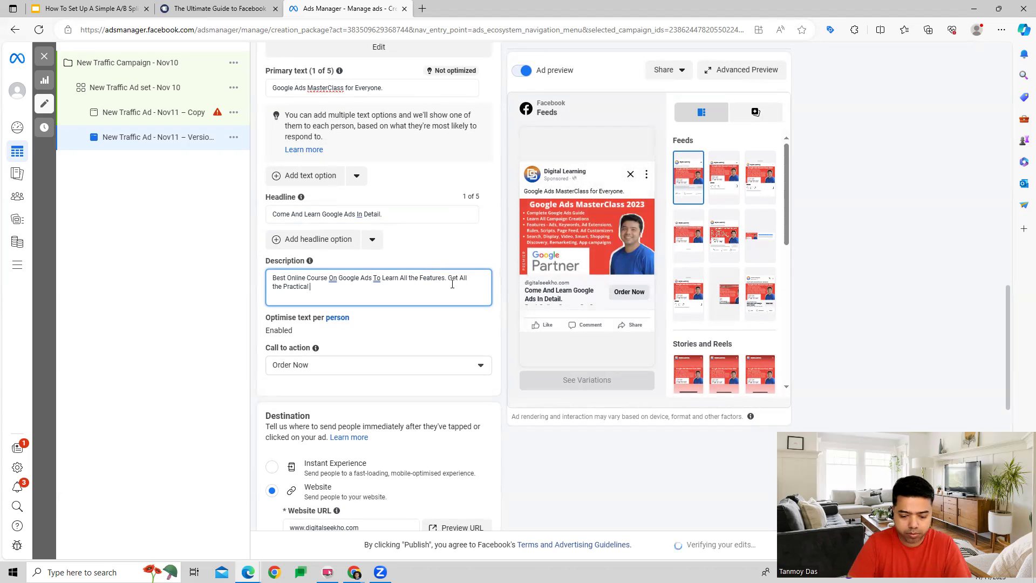
pyautogui.write(' Implementation ')
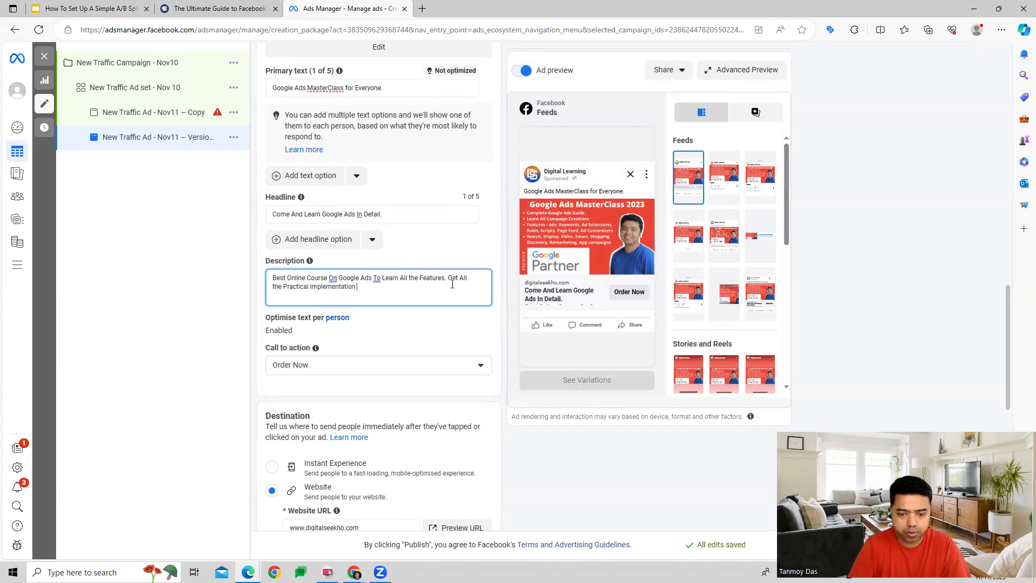
pyautogui.write('In This C')
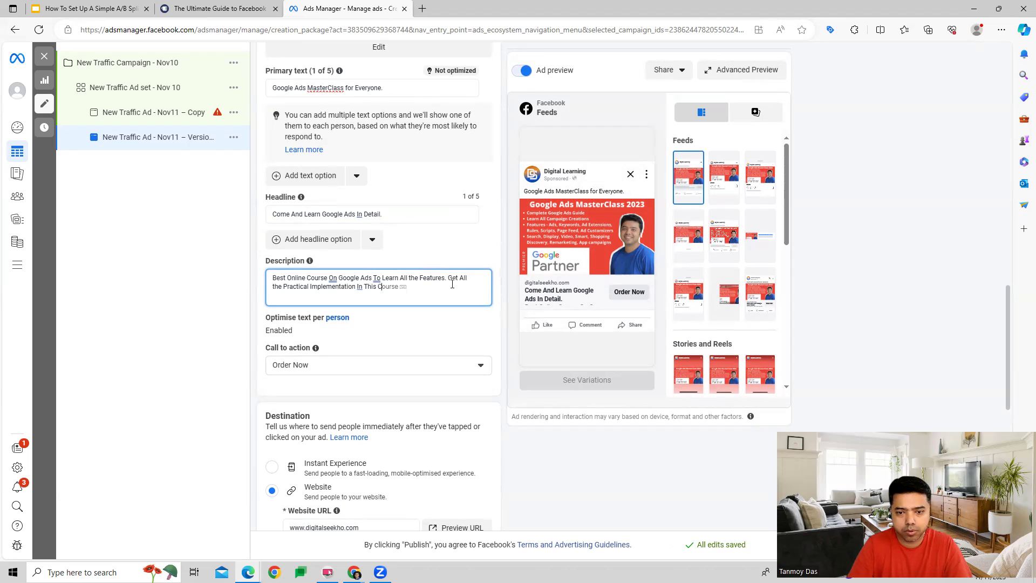
pyautogui.write('ourse.')
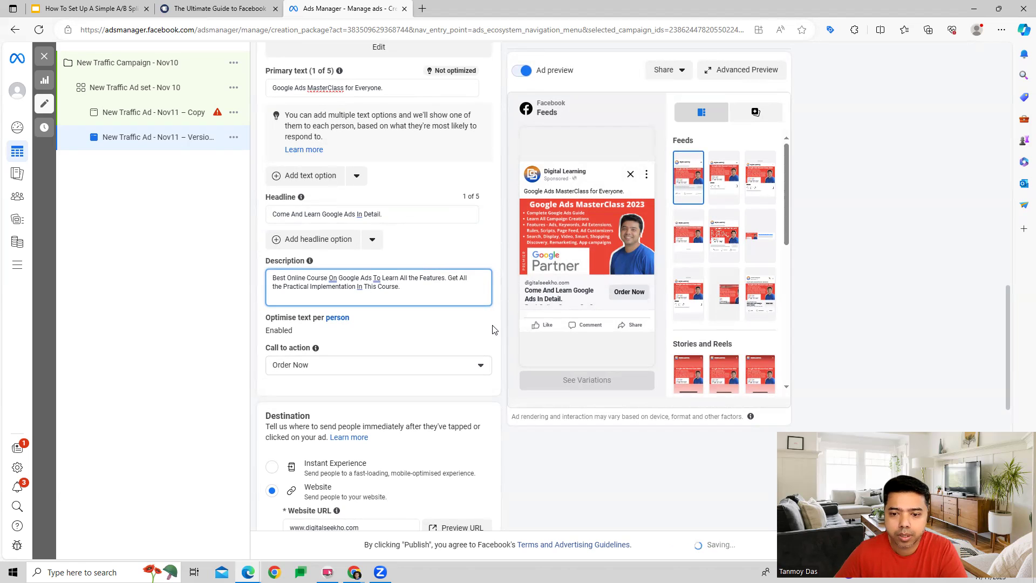
pyautogui.click(496, 320)
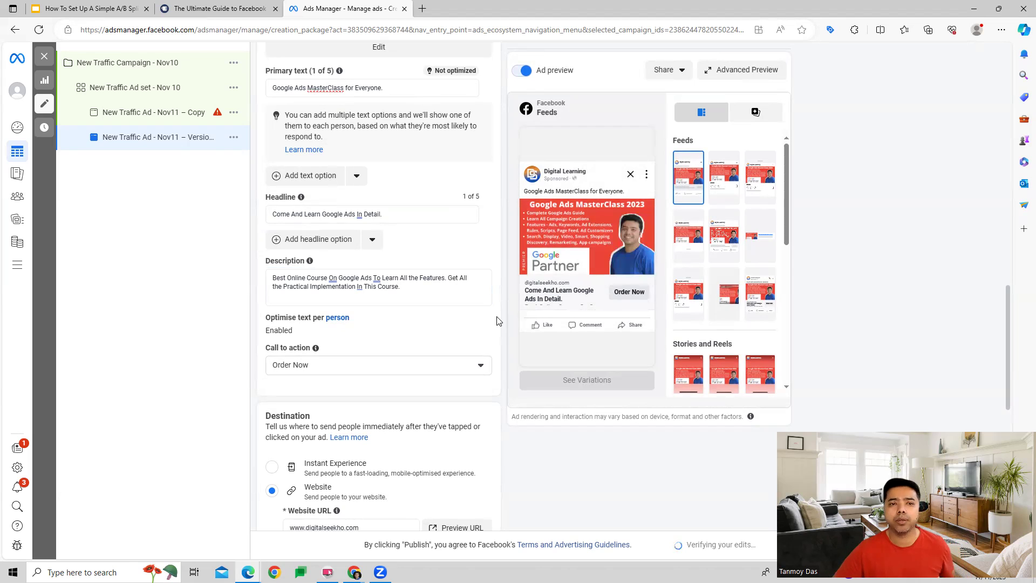
pyautogui.click(292, 368)
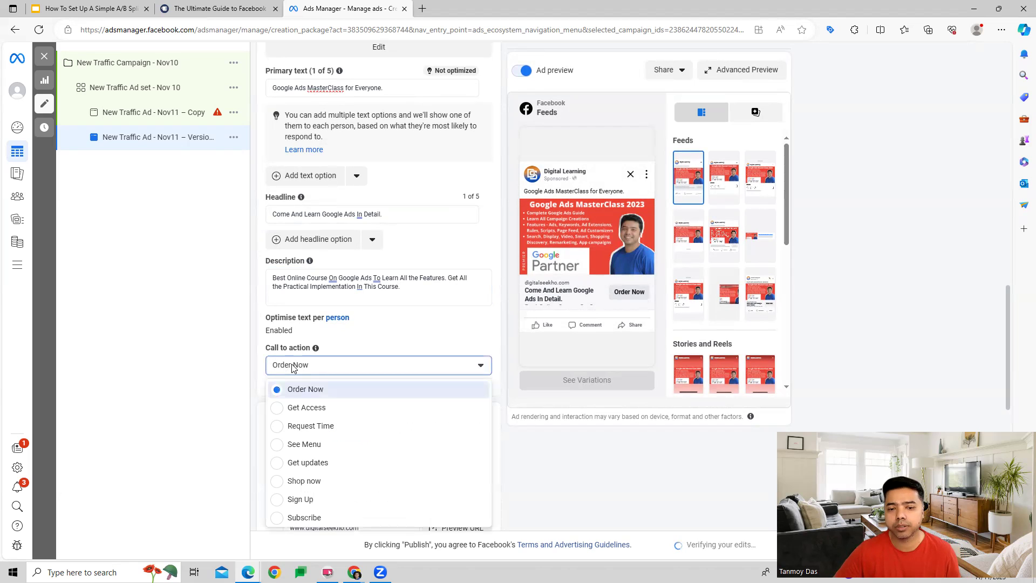
pyautogui.click(503, 347)
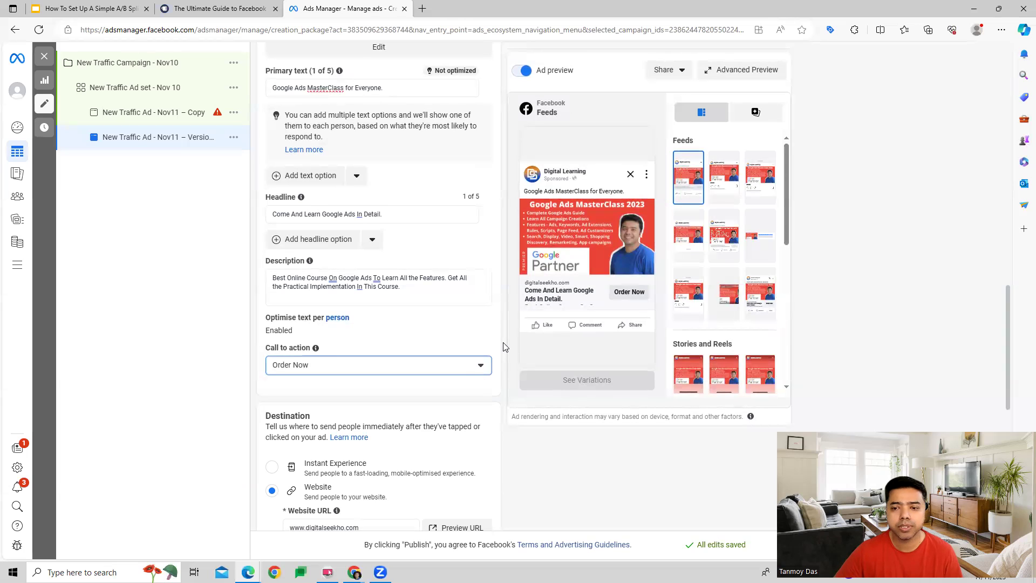